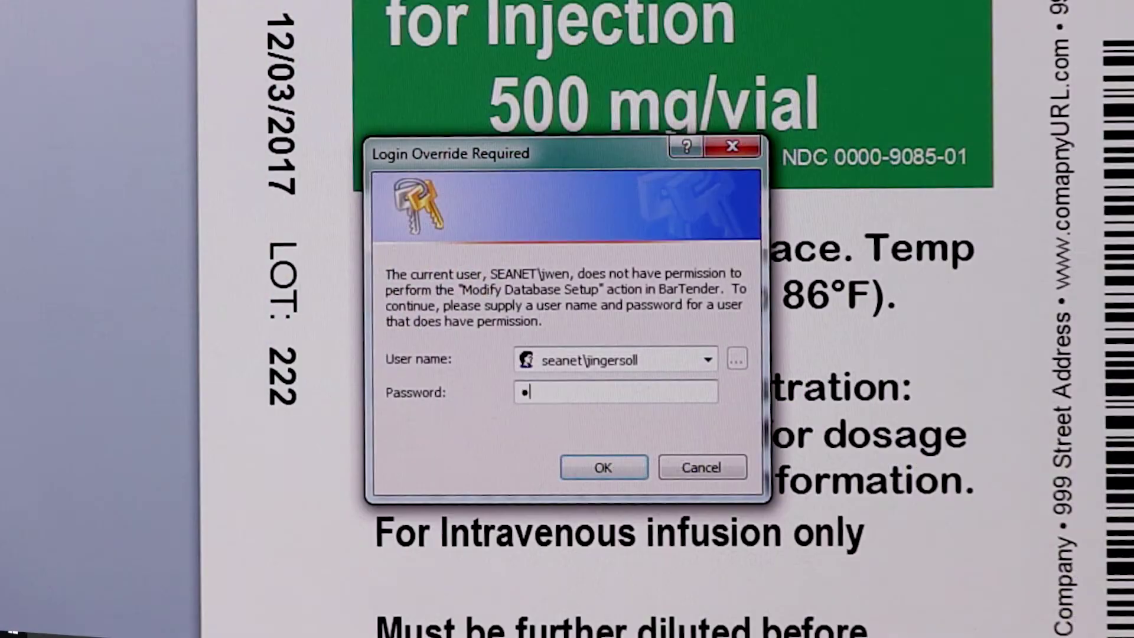
Enter the account password, then stop logging permission checks for Modify Global Data Fields
type("•••••••••••")
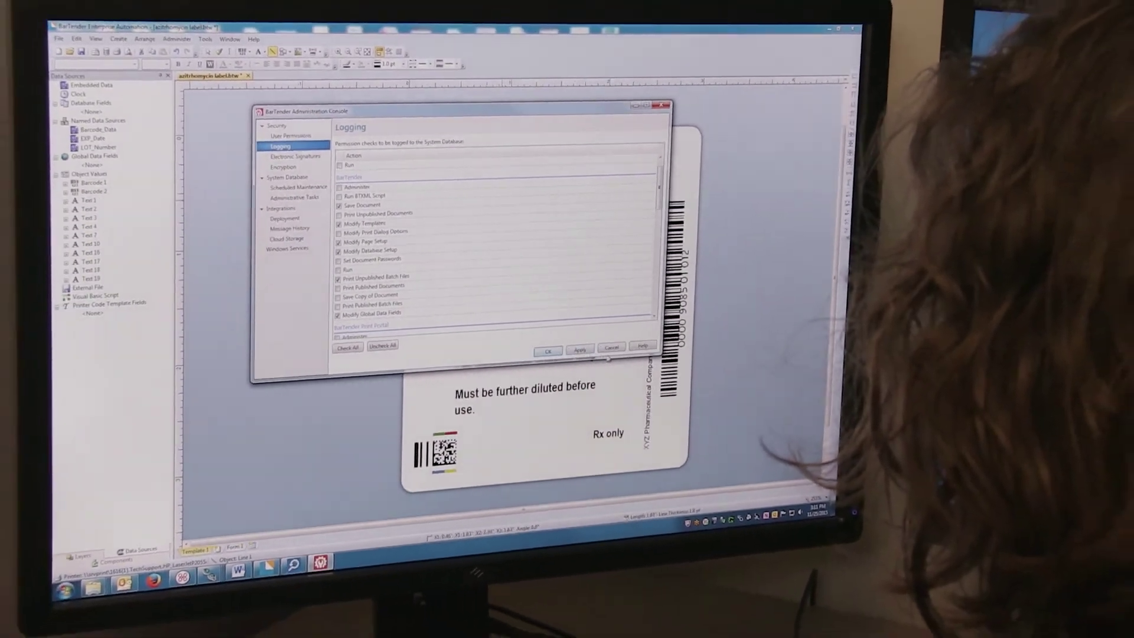
left_click(326, 317)
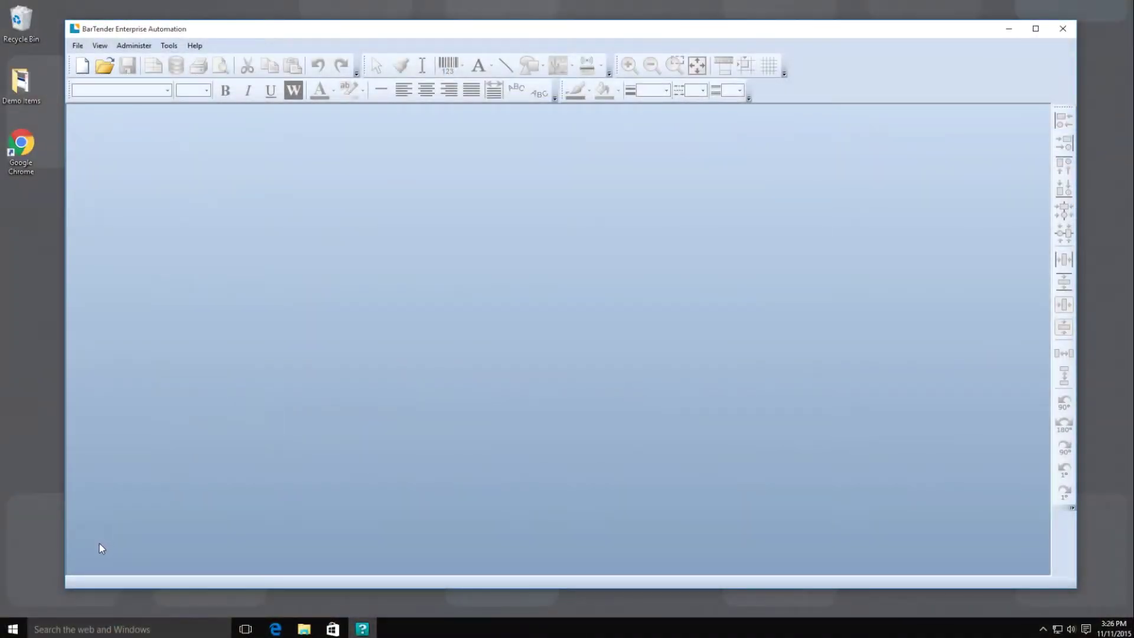
Launch the BarTender Administration Console from Designer's Tools menu
left_click(12, 628)
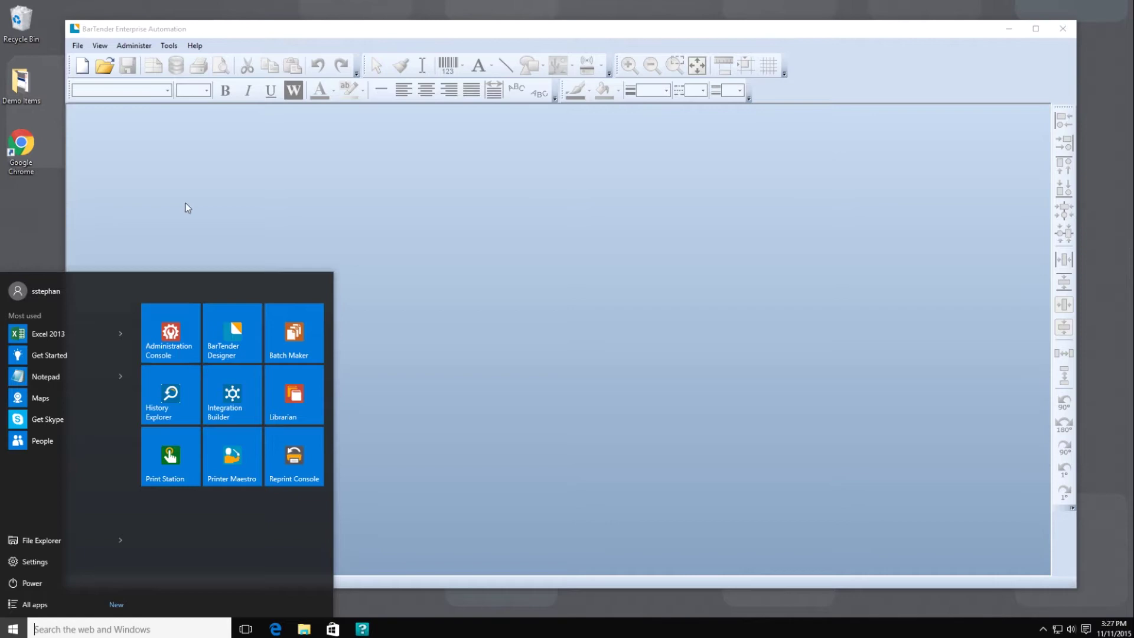
left_click(170, 46)
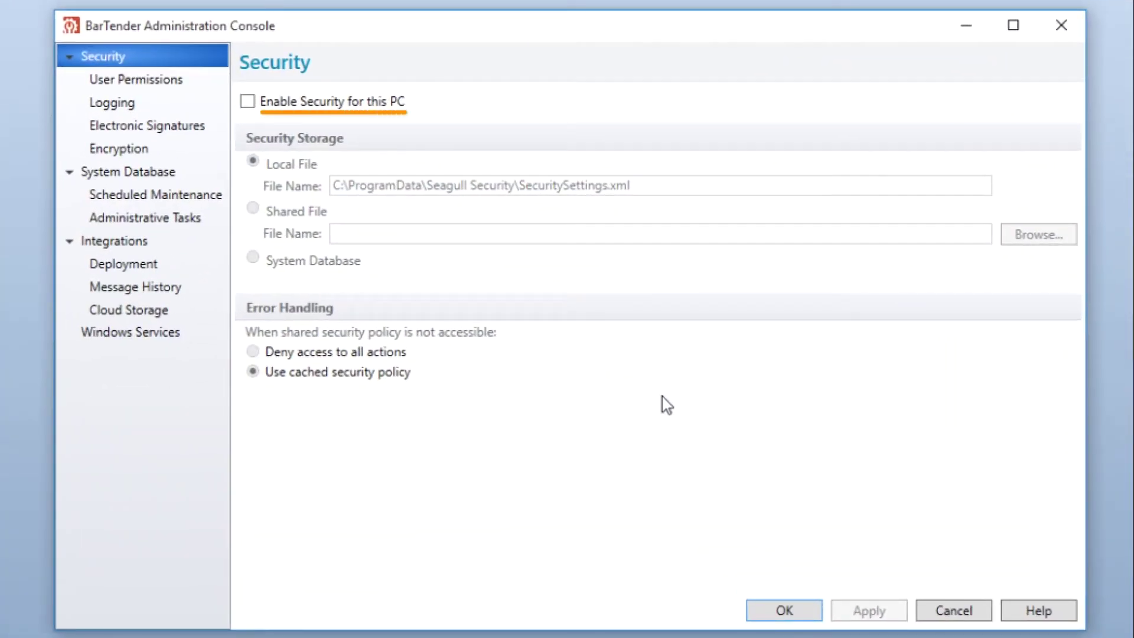
Enable security for this PC, stored in the System Database with cached security policy fallback
left_click(247, 101)
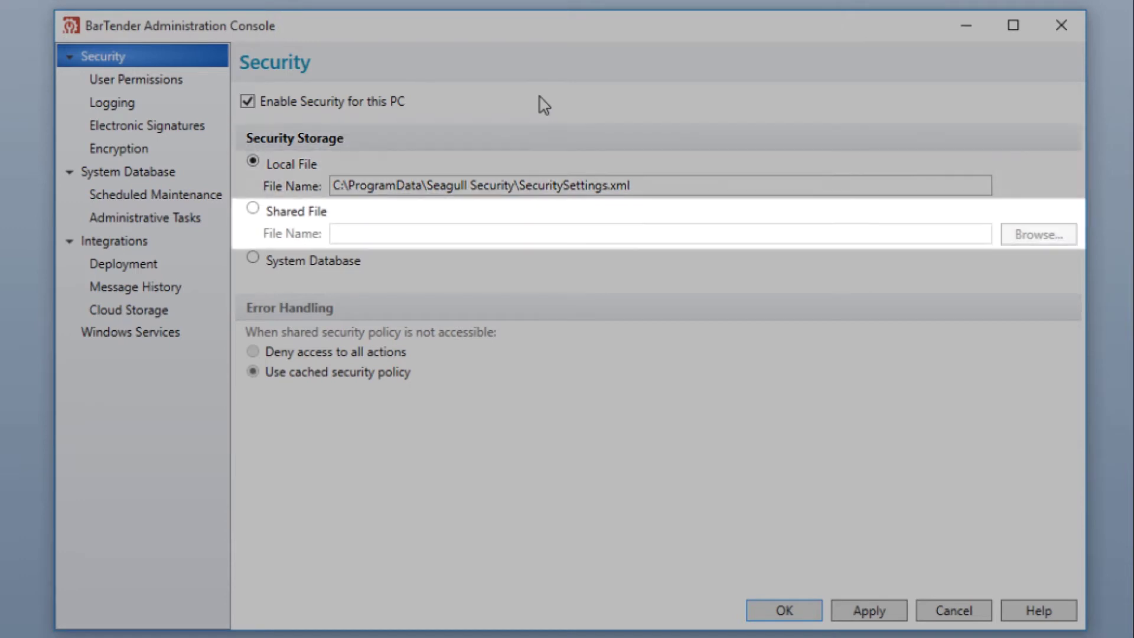
left_click(253, 209)
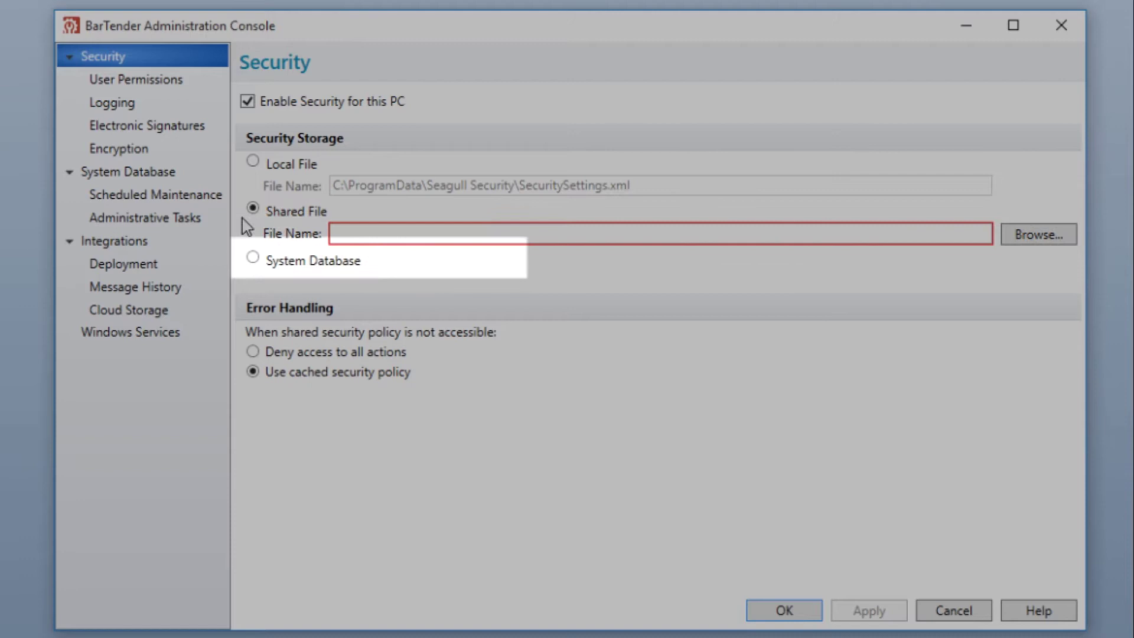
left_click(256, 264)
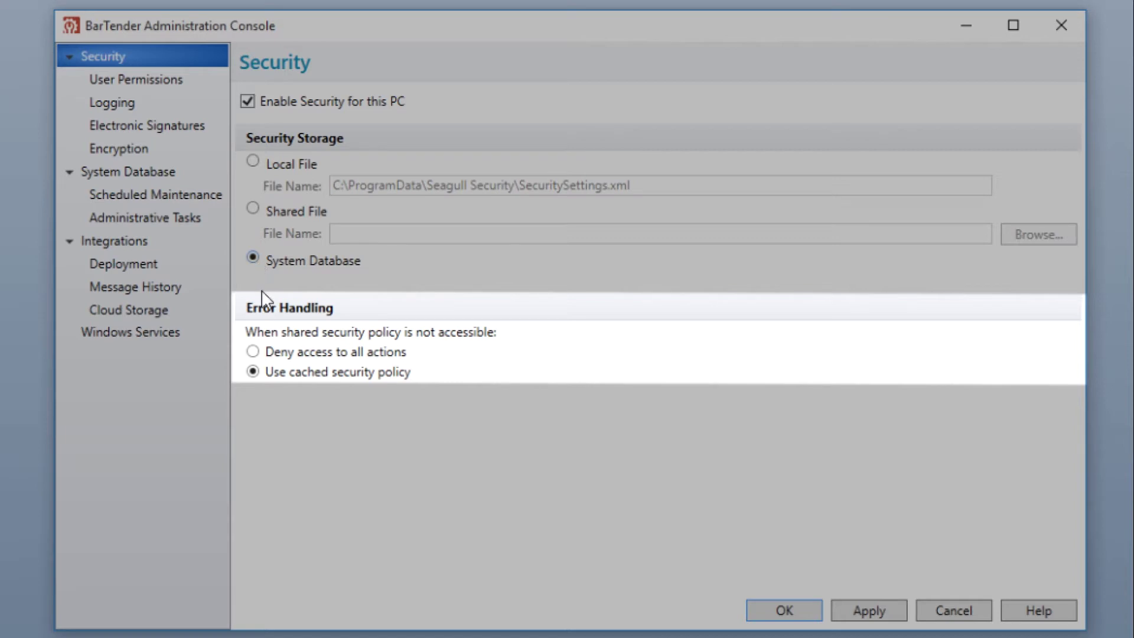
left_click(253, 352)
left_click(254, 372)
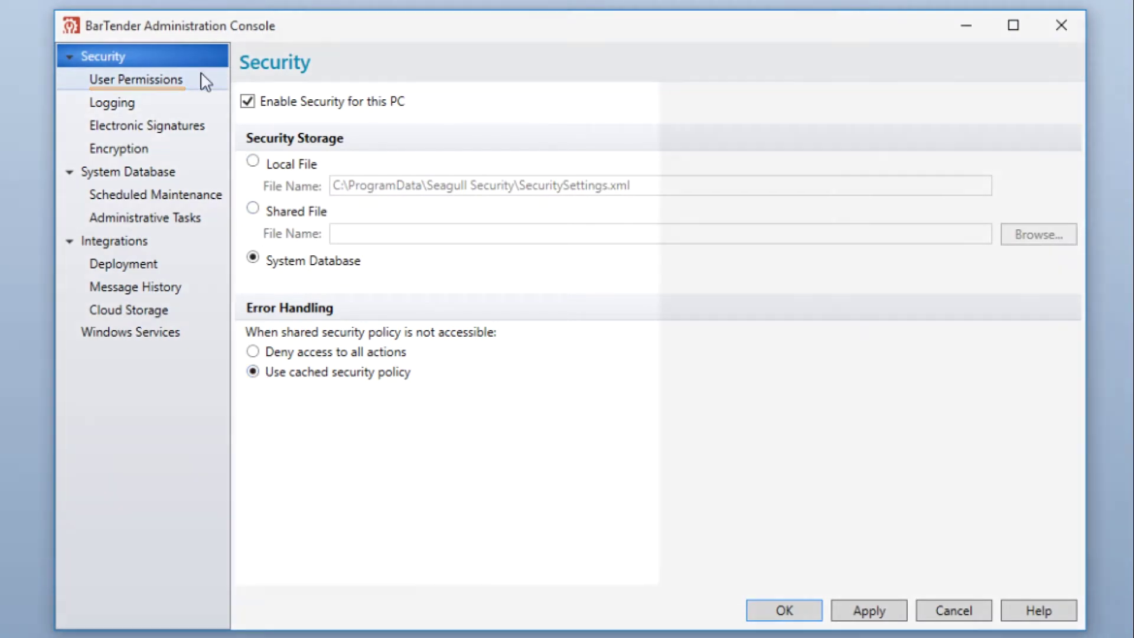
Add the local Guest account to the User Permissions list
left_click(202, 77)
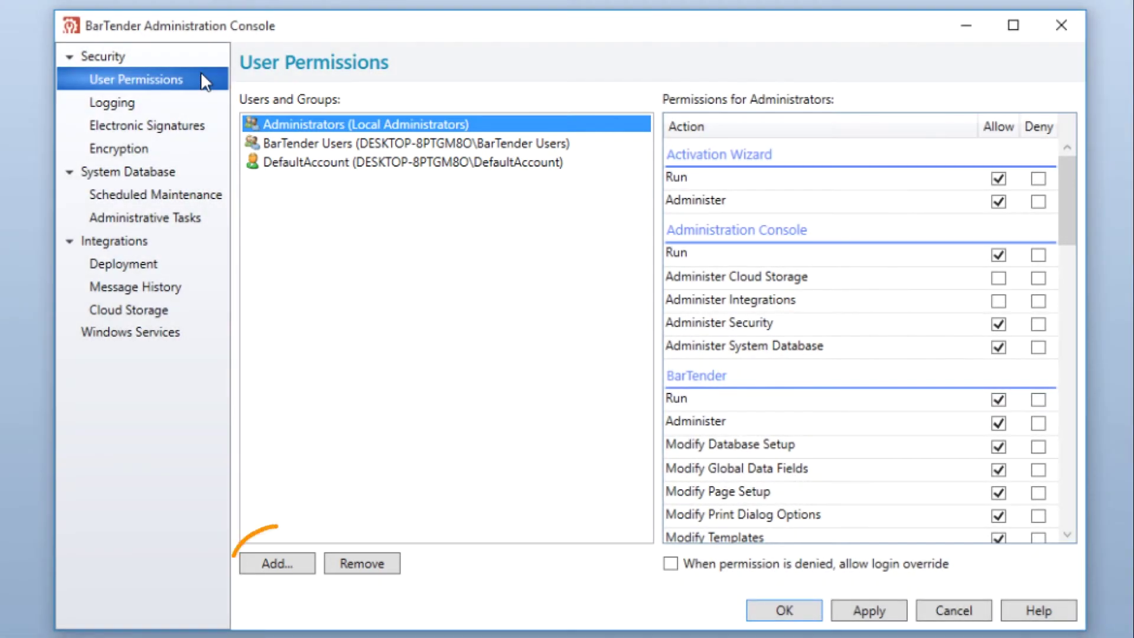
left_click(289, 562)
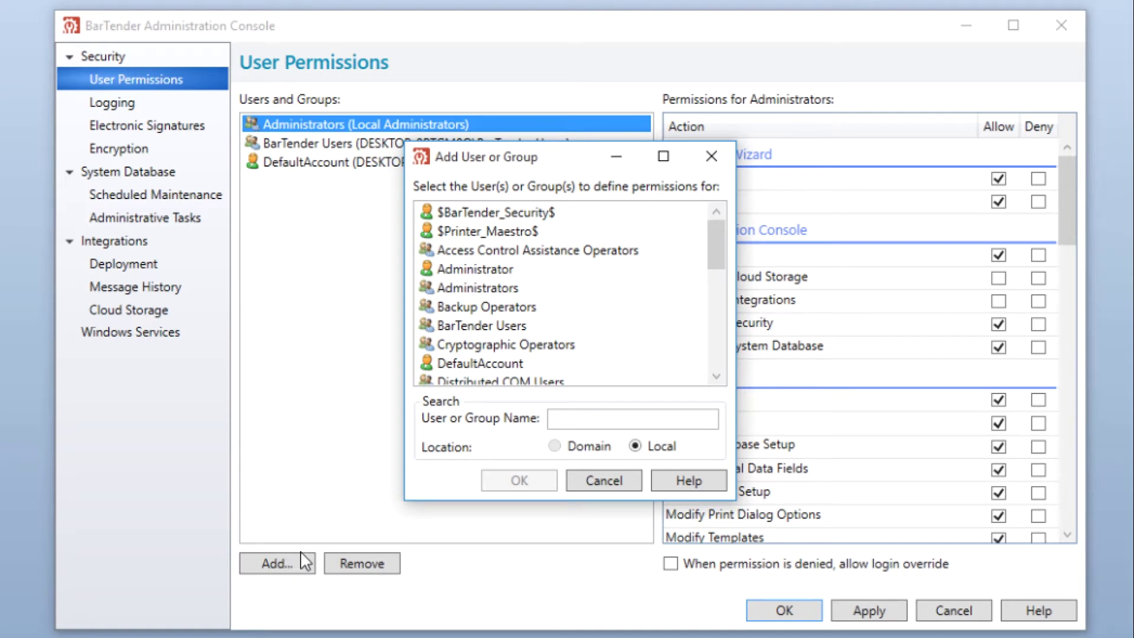
left_click_drag(714, 249, 713, 311)
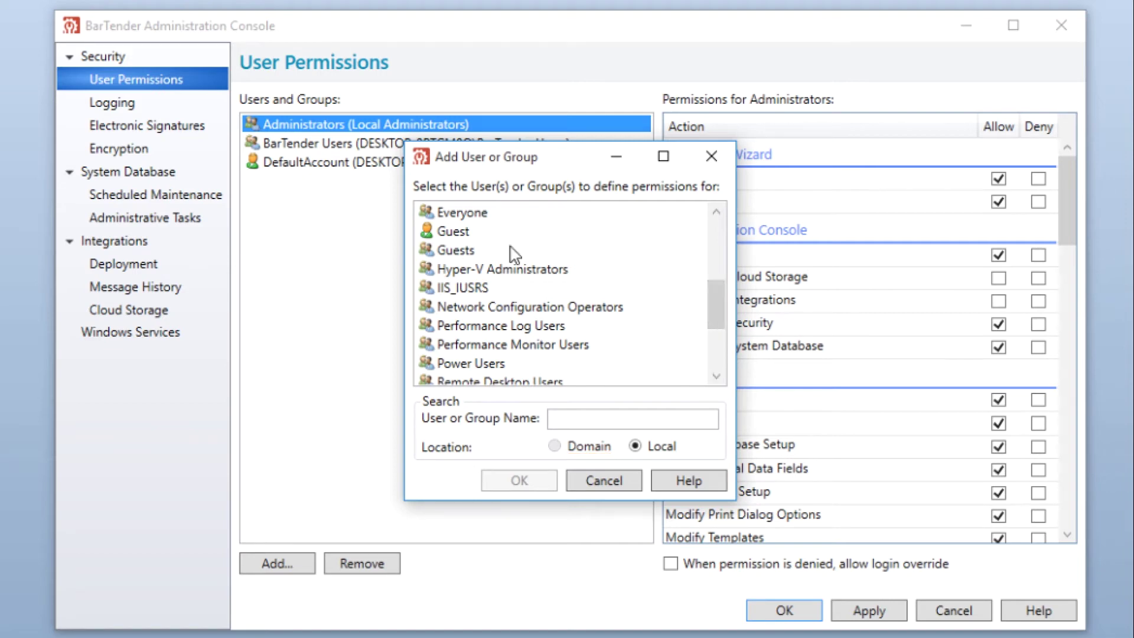
left_click(439, 230)
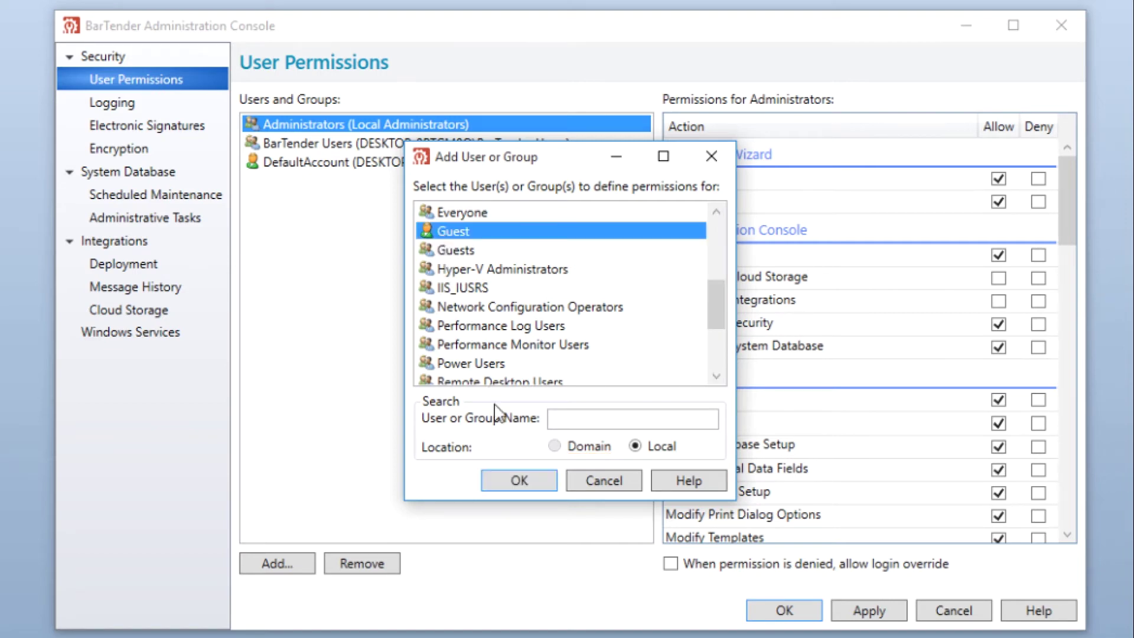
left_click(536, 487)
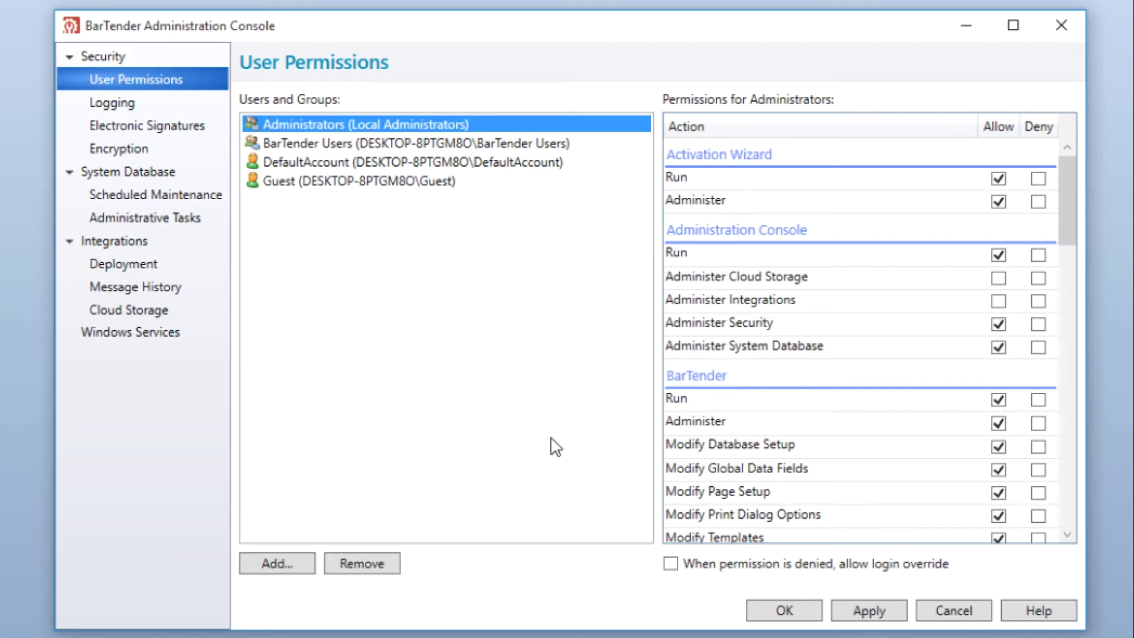
Remove DefaultAccount from the User Permissions list
left_click(517, 162)
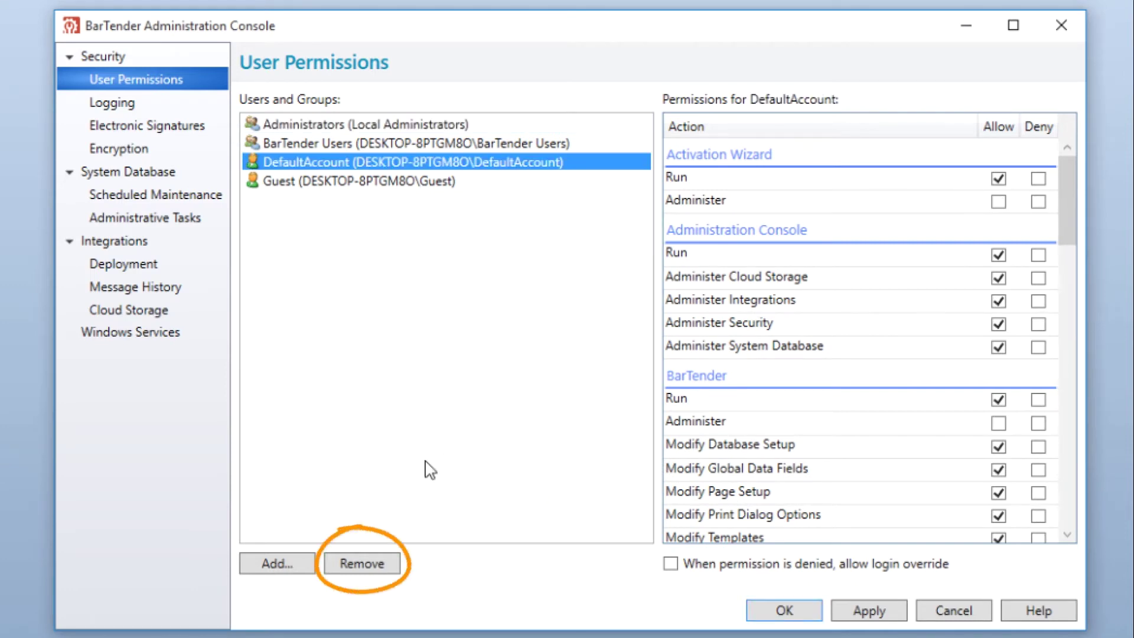
left_click(378, 566)
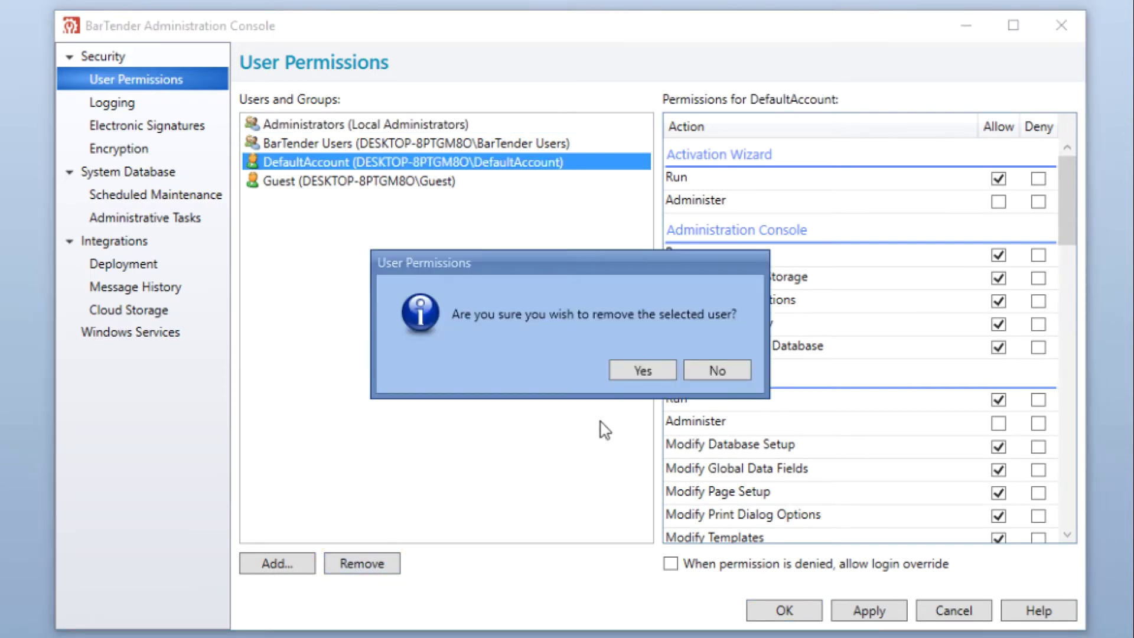
left_click(634, 370)
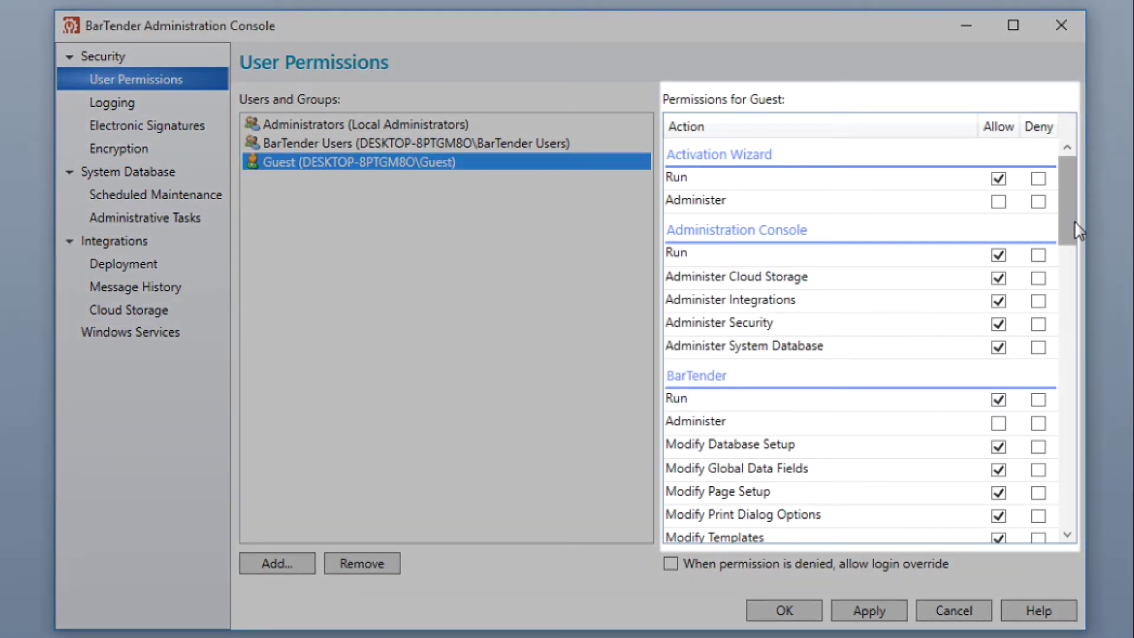
Deny Guest Administer, Modify Database Setup, Global Data Fields, Page Setup and Print Dialog Options
left_click_drag(1072, 221, 1036, 265)
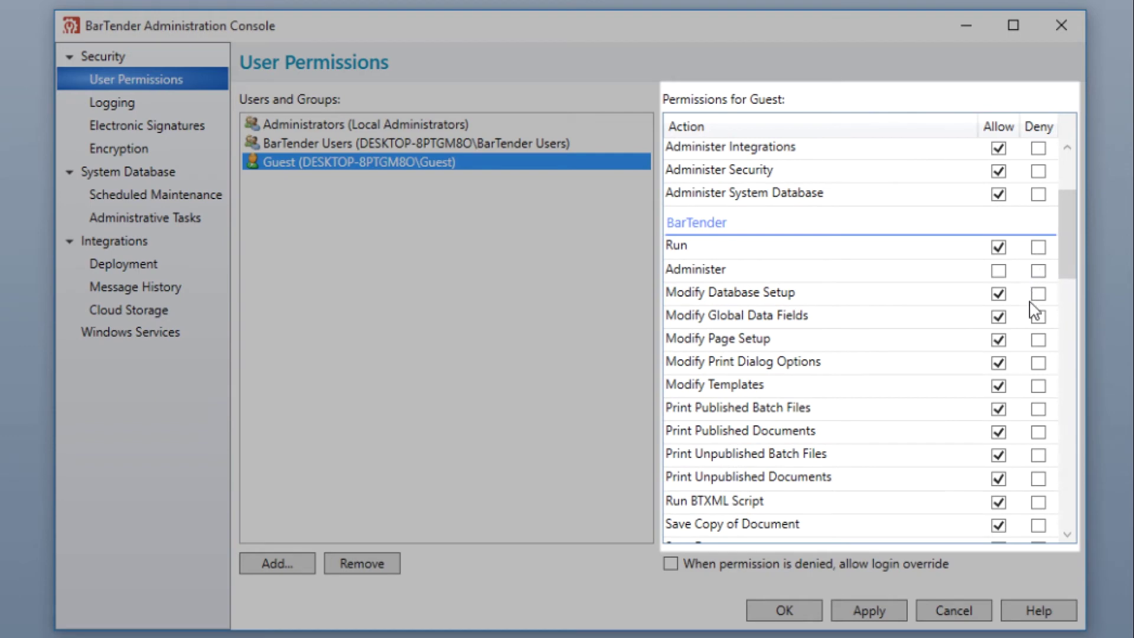
left_click(1038, 293)
left_click(1037, 318)
left_click(1038, 342)
left_click(1038, 363)
left_click(998, 387)
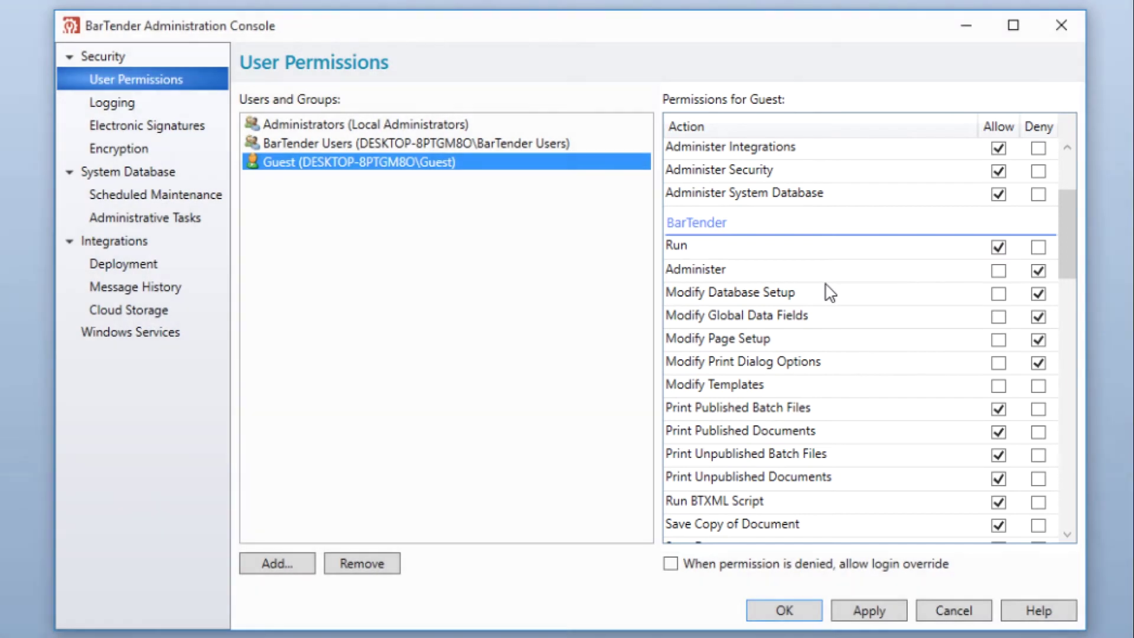
Apply Guest's permission changes and enable login override when permission is denied
right_click(827, 285)
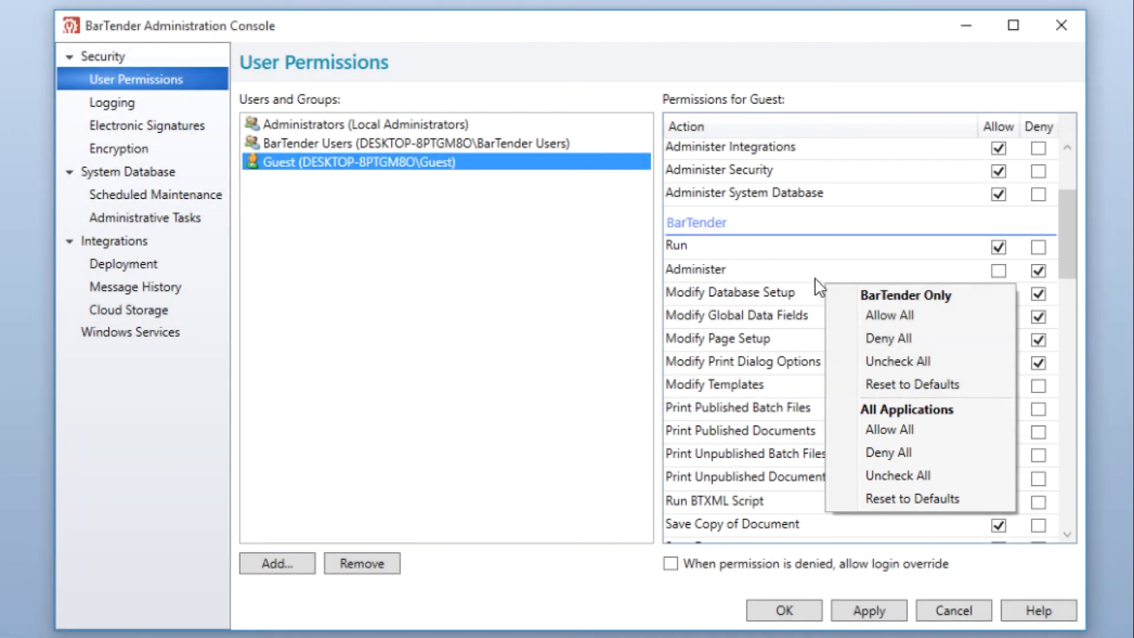
left_click(819, 286)
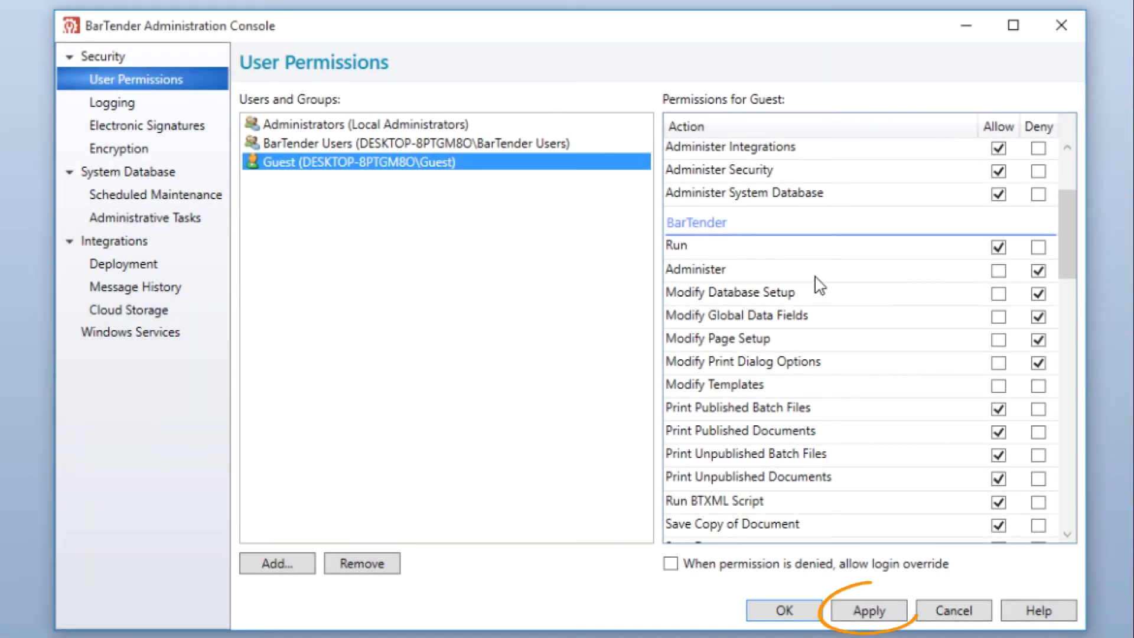
left_click(874, 612)
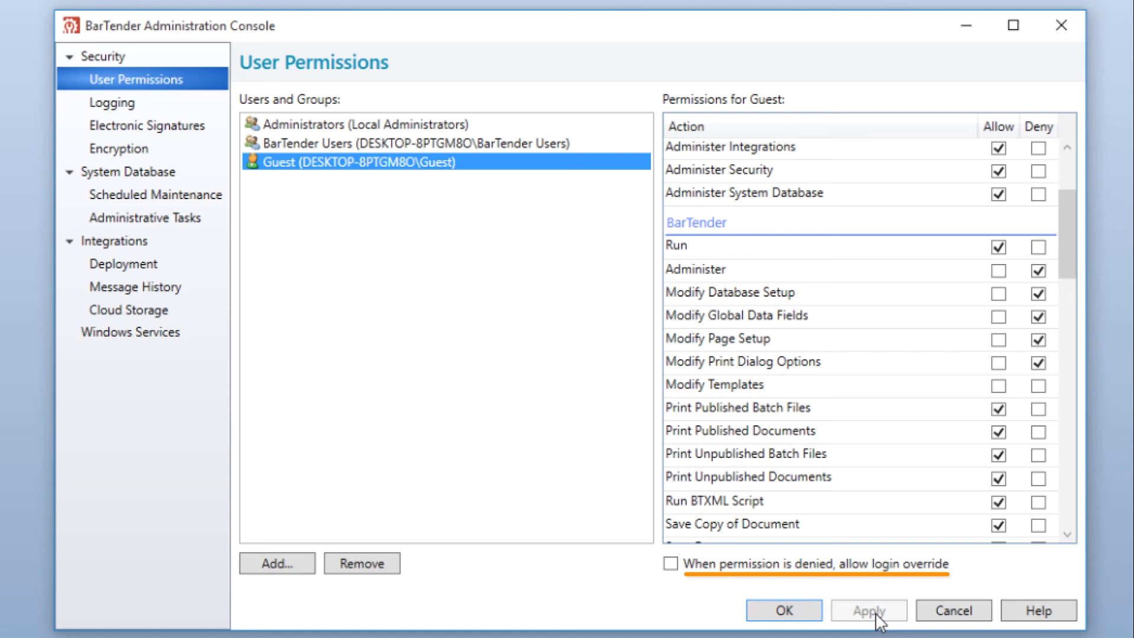
left_click(670, 564)
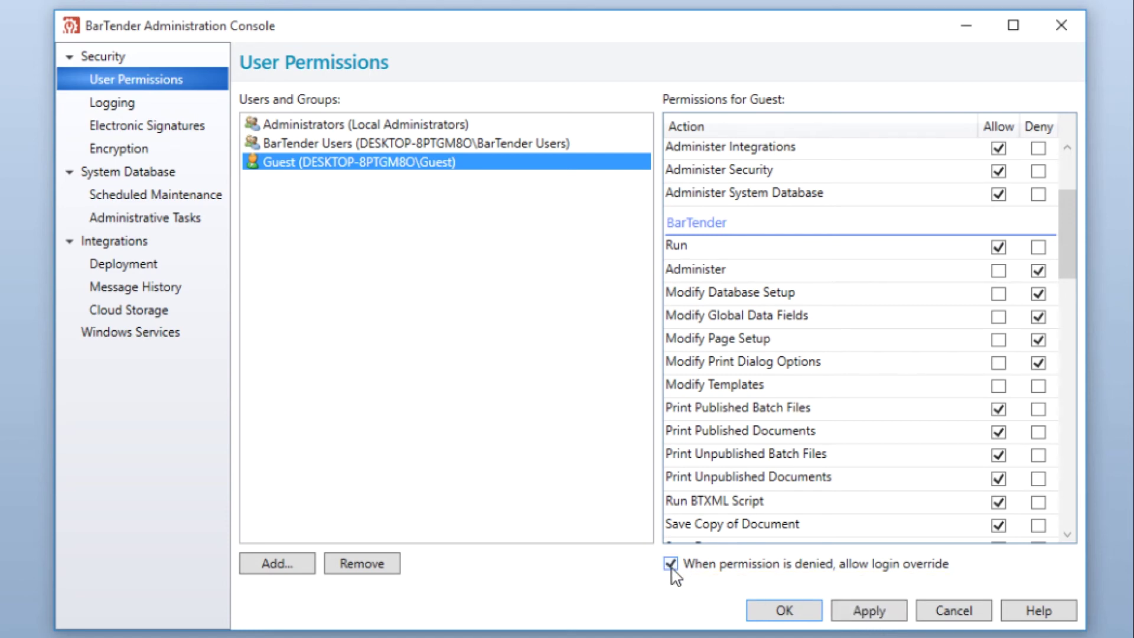
left_click(898, 612)
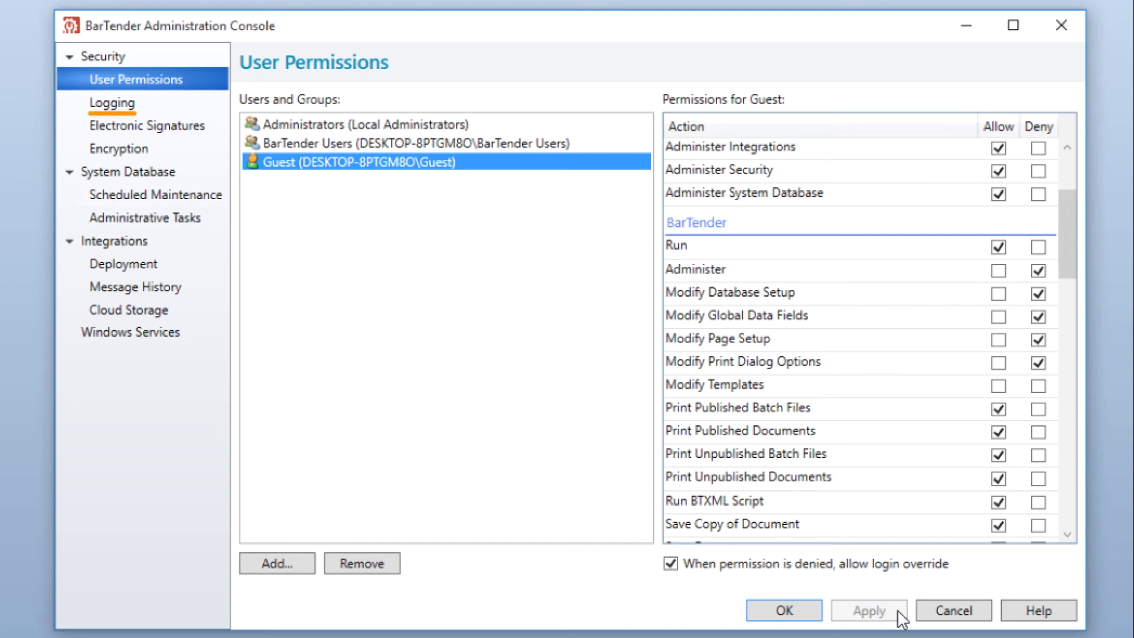
Log Save Document, Print Unpublished, Modify Templates, Print Dialog Options, Page Setup, Database Setup, Set Document Passwords
left_click(187, 108)
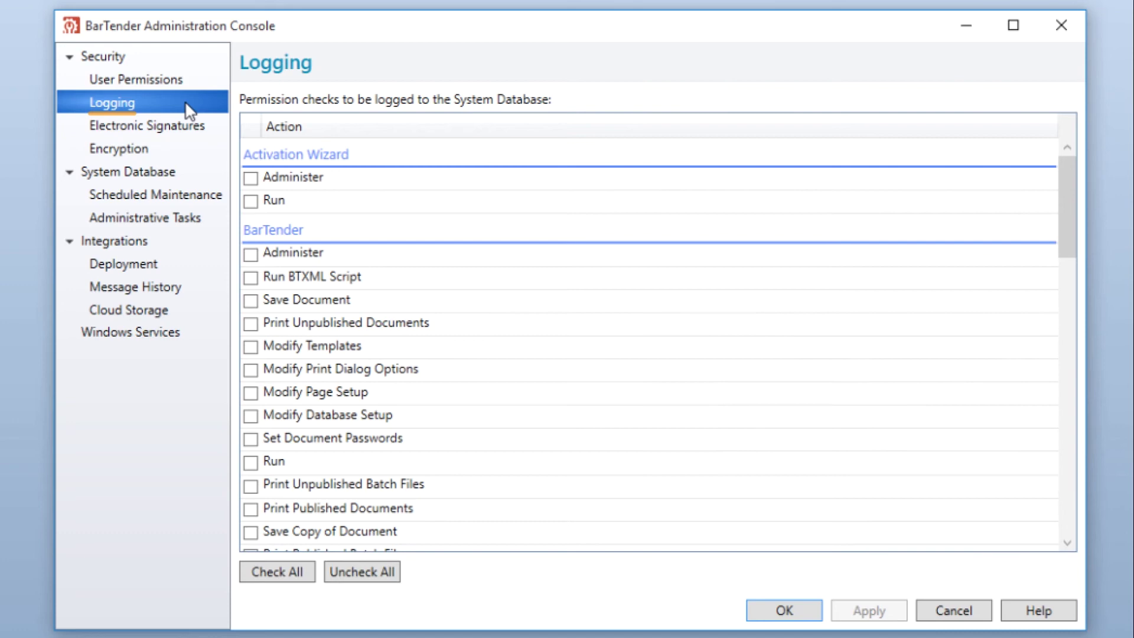
left_click(252, 302)
left_click(253, 326)
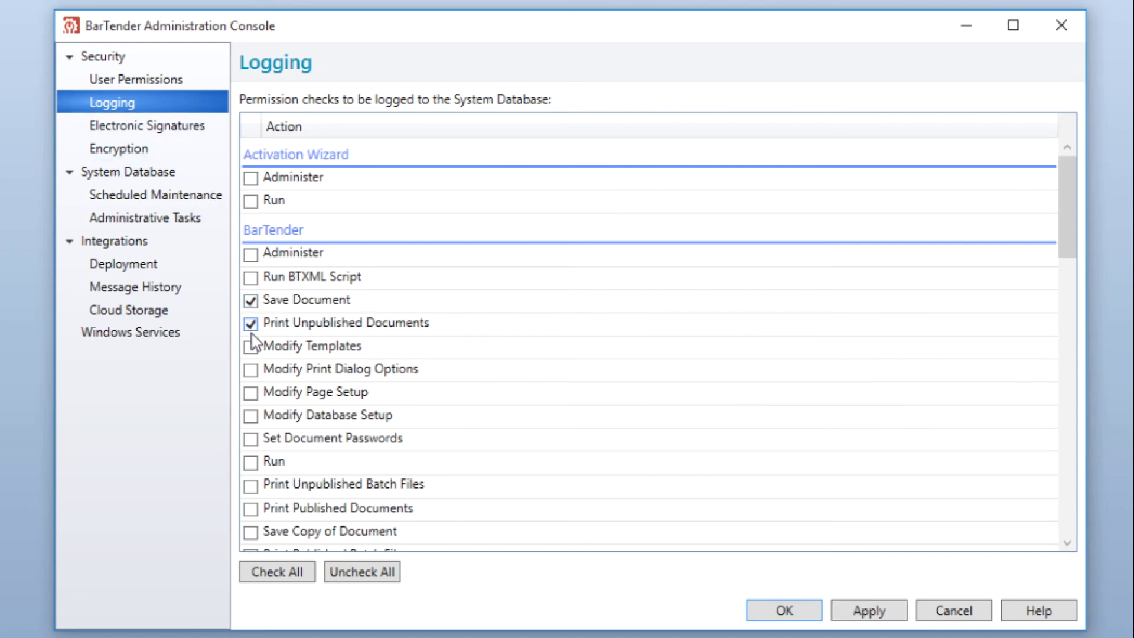
left_click(251, 347)
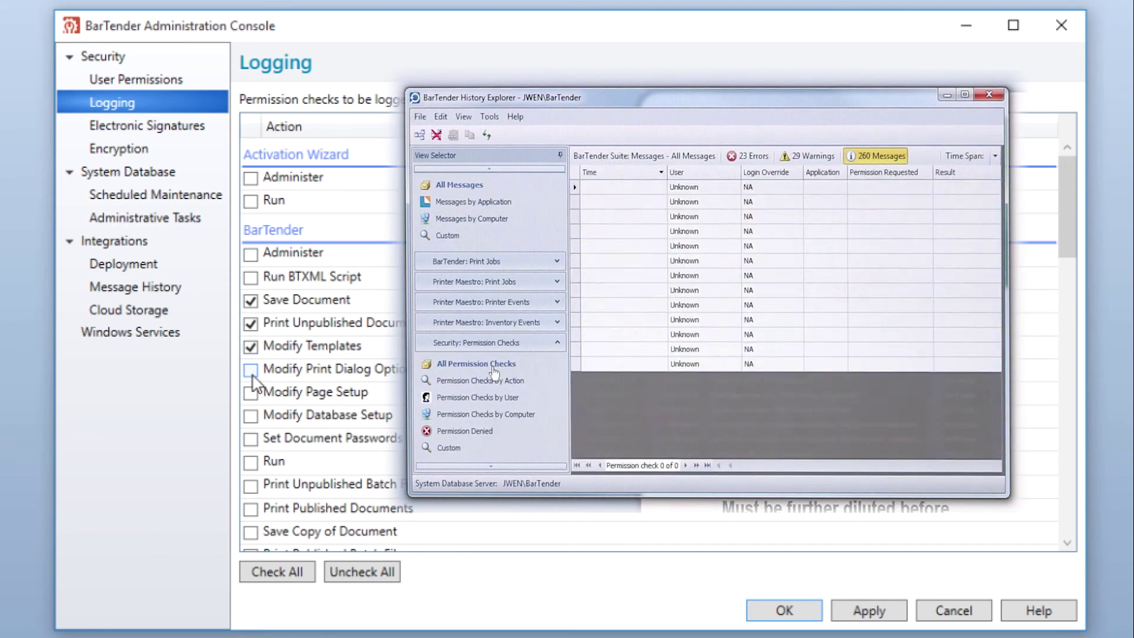
left_click(251, 370)
left_click(251, 393)
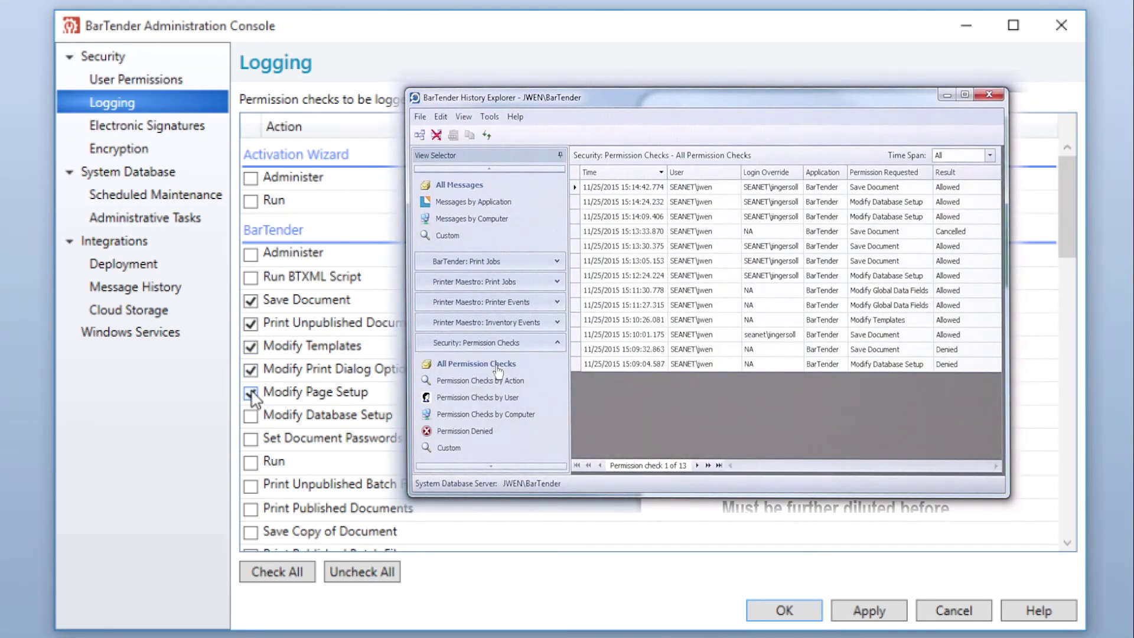
left_click(251, 416)
left_click(252, 442)
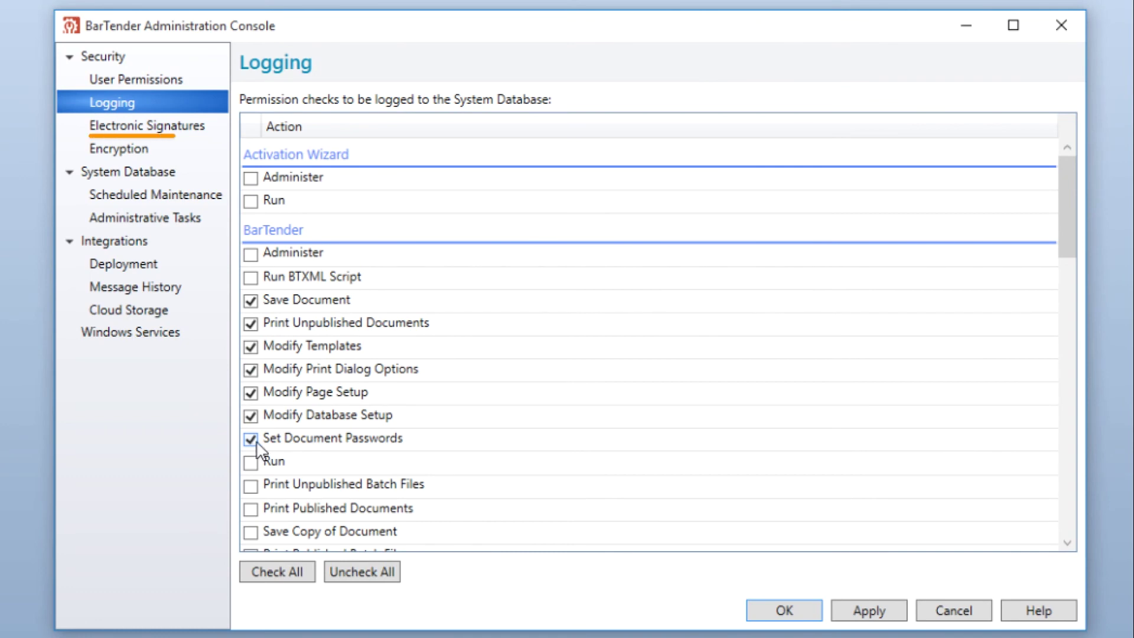
Require electronic signatures for Set Document Passwords, Modify Database Setup, Modify Templates and Print Unpublished Documents
left_click(205, 131)
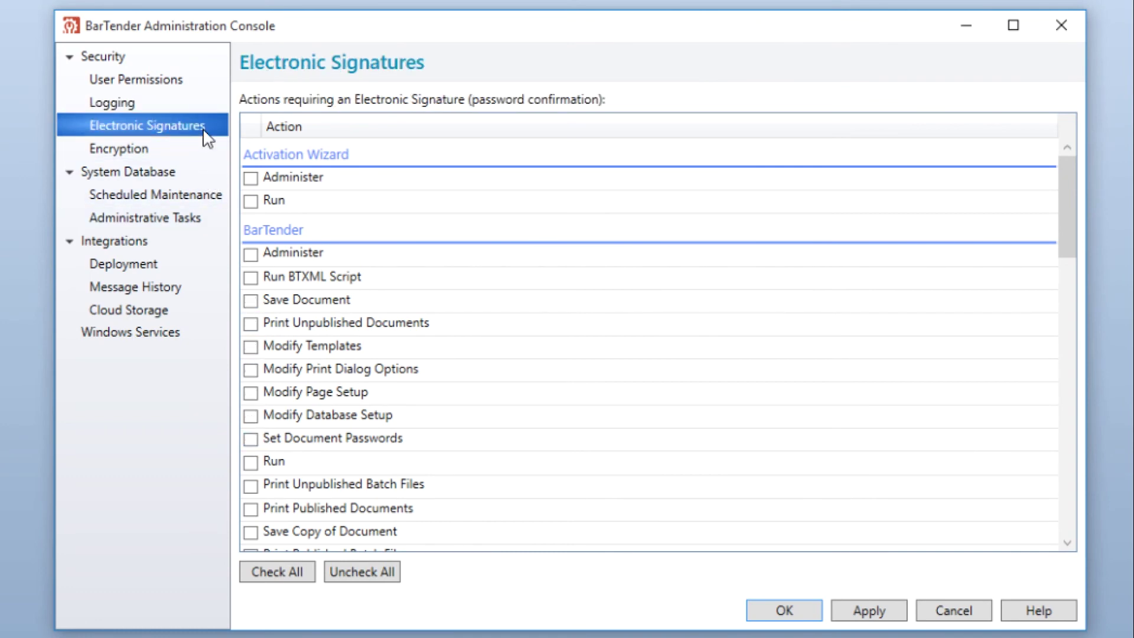
left_click(251, 442)
left_click(251, 417)
left_click(250, 348)
left_click(250, 324)
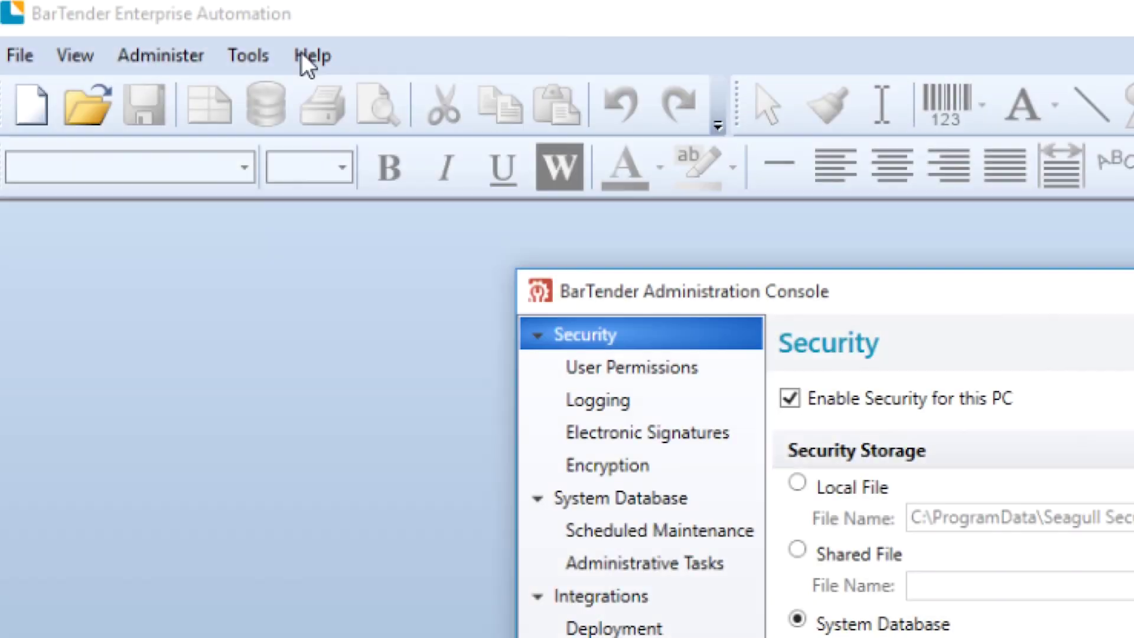
Open BarTender Designer's Help menu to view help and training resources
left_click(300, 54)
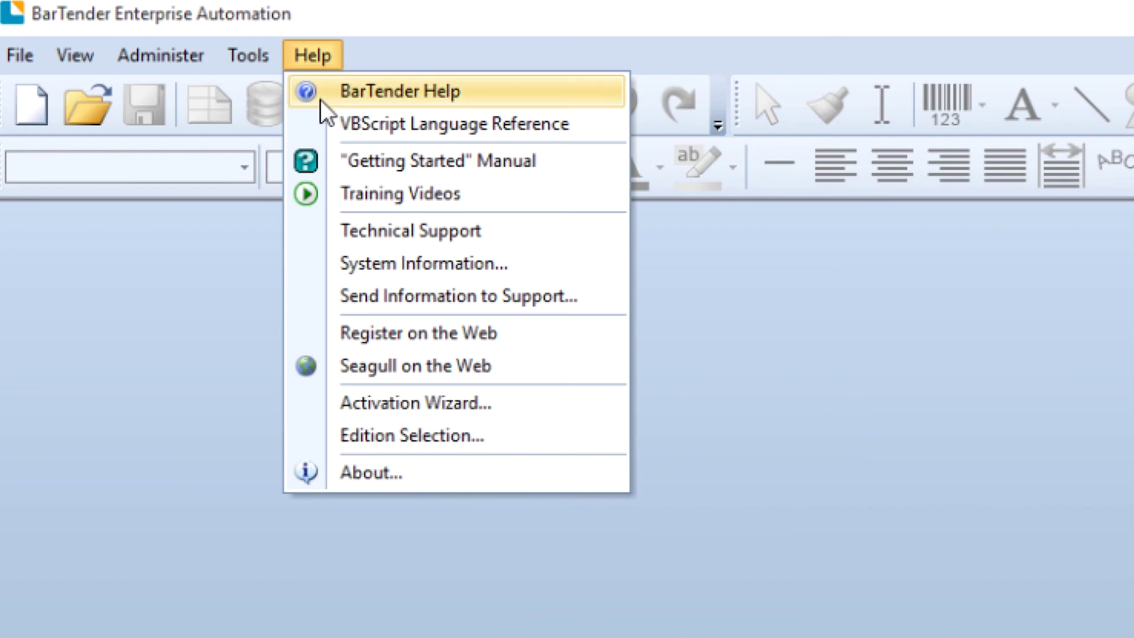